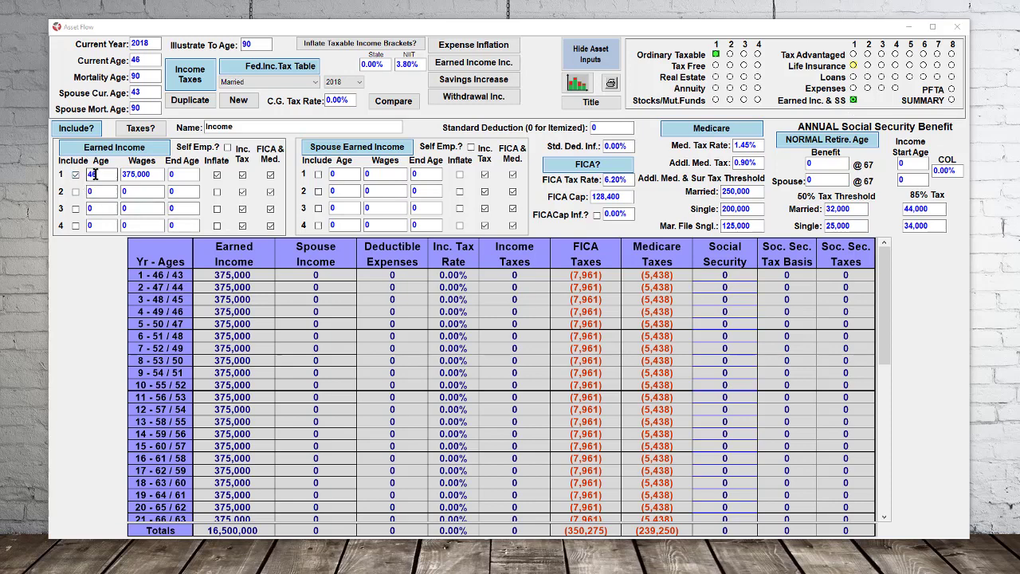
Leave row 1's 375,000 wages checked for Inflate, Inc. Tax and FICA & Med.
left_click(128, 174)
left_click(181, 173)
left_click(216, 176)
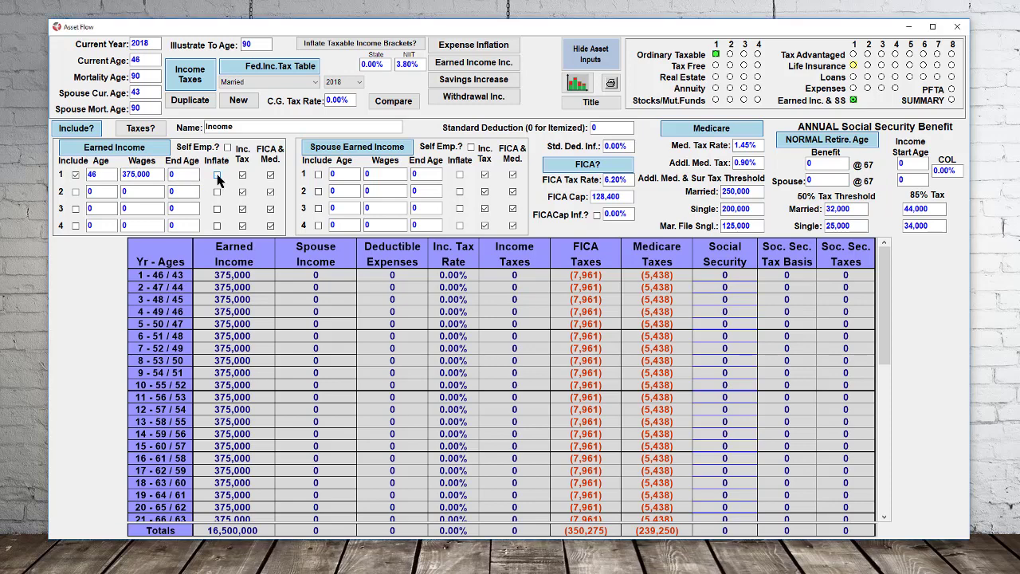
left_click(243, 176)
left_click(242, 175)
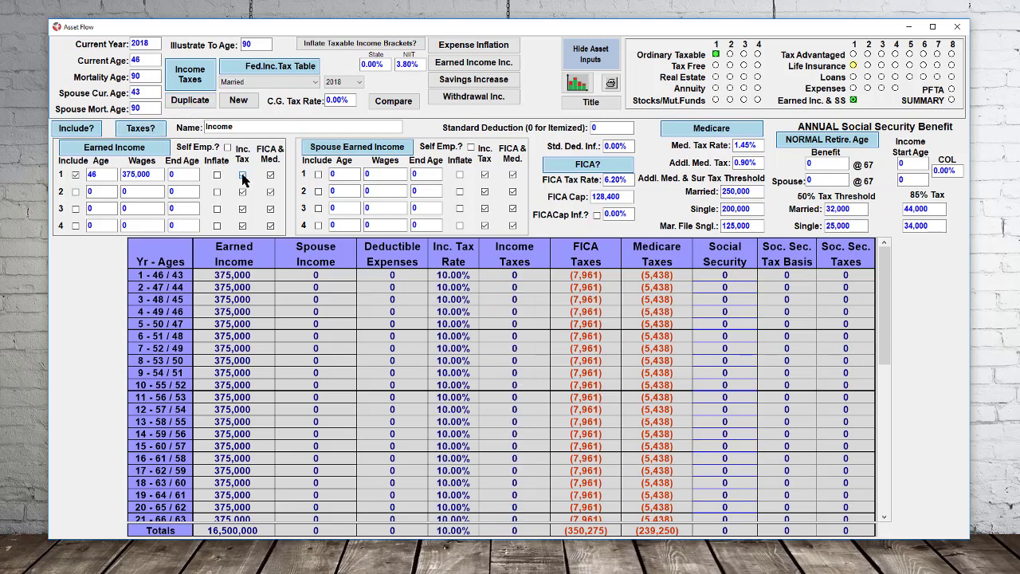
left_click(243, 174)
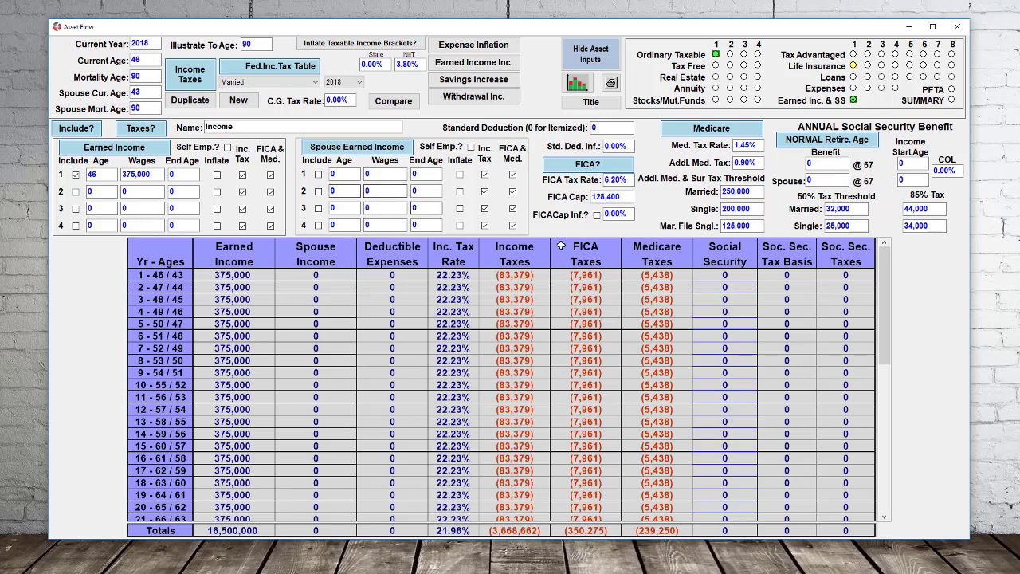
left_click(271, 175)
left_click(271, 176)
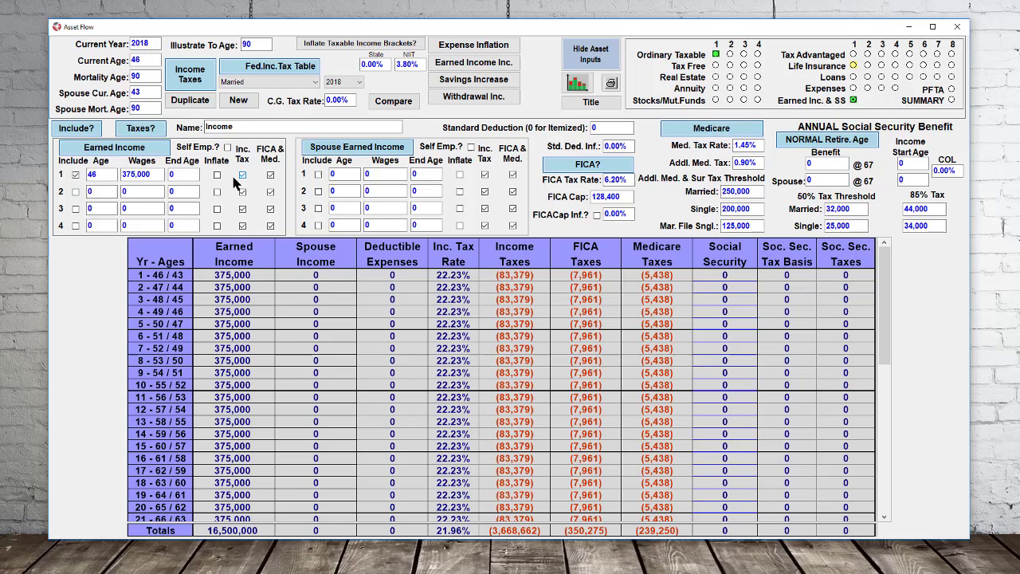
left_click_drag(250, 275, 240, 359)
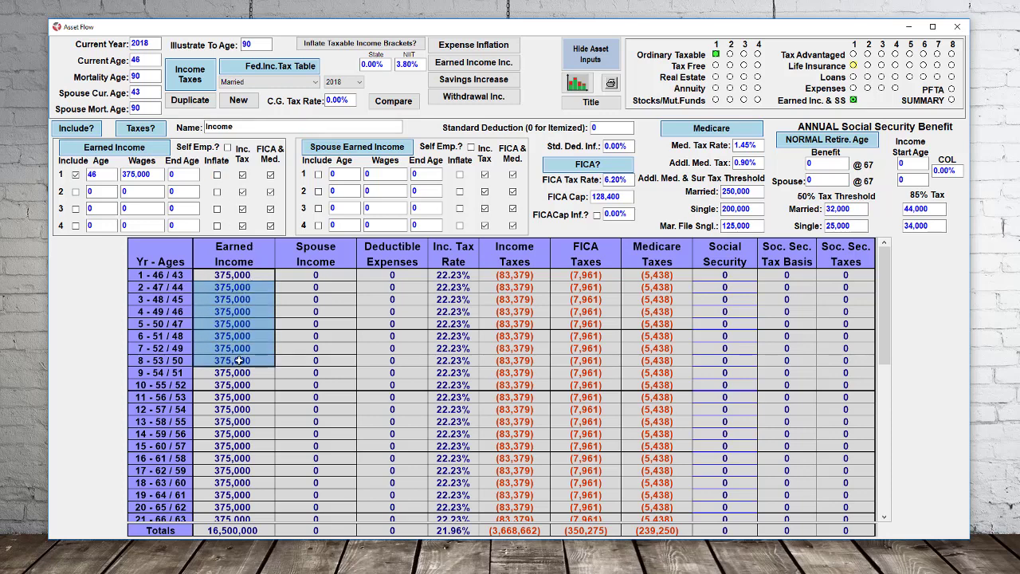
left_click(258, 275)
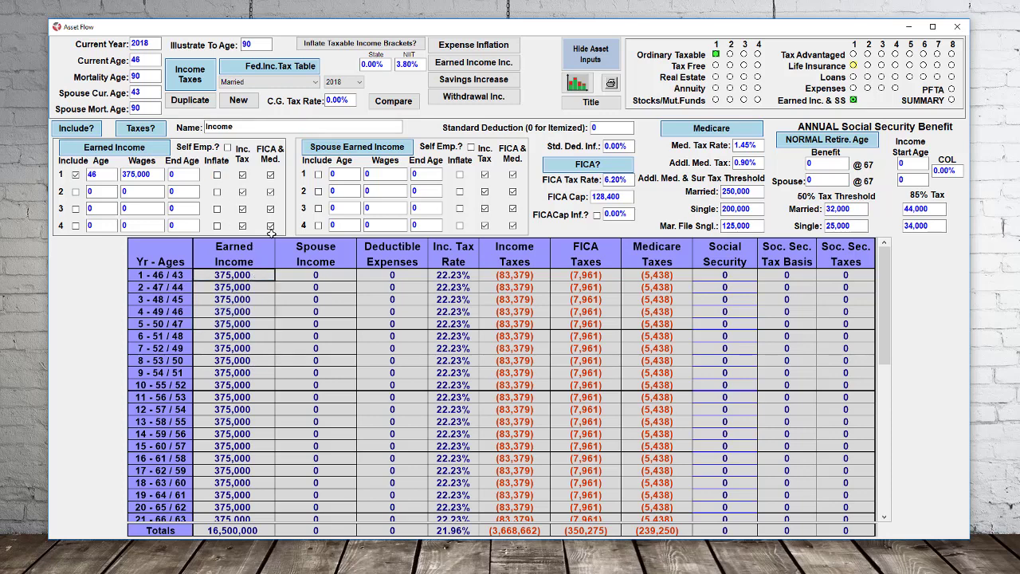
left_click(218, 175)
Set the Earned Income Inc. growth rate to 2% a year.
left_click(489, 67)
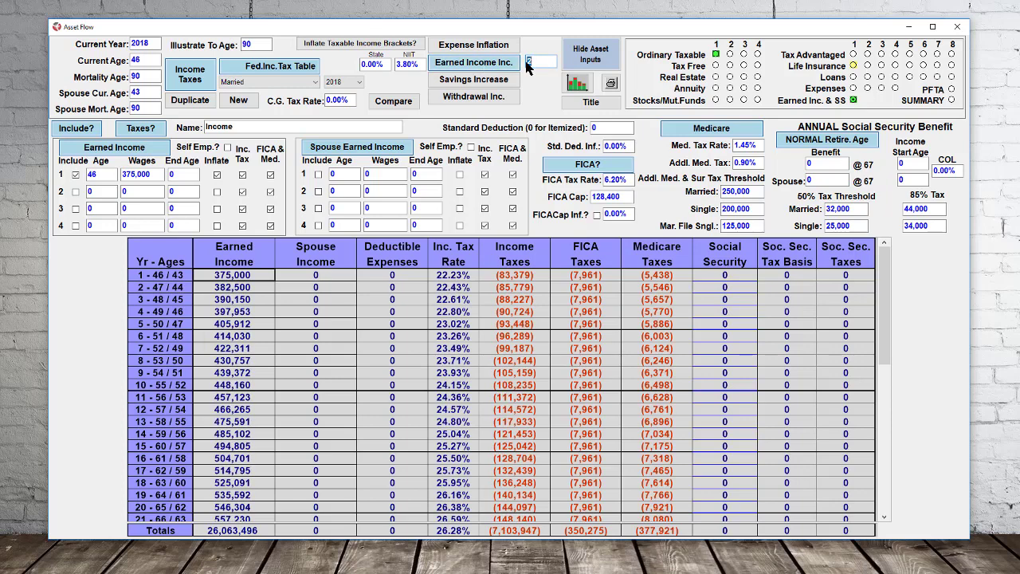
key("Return")
type("3")
key("Return")
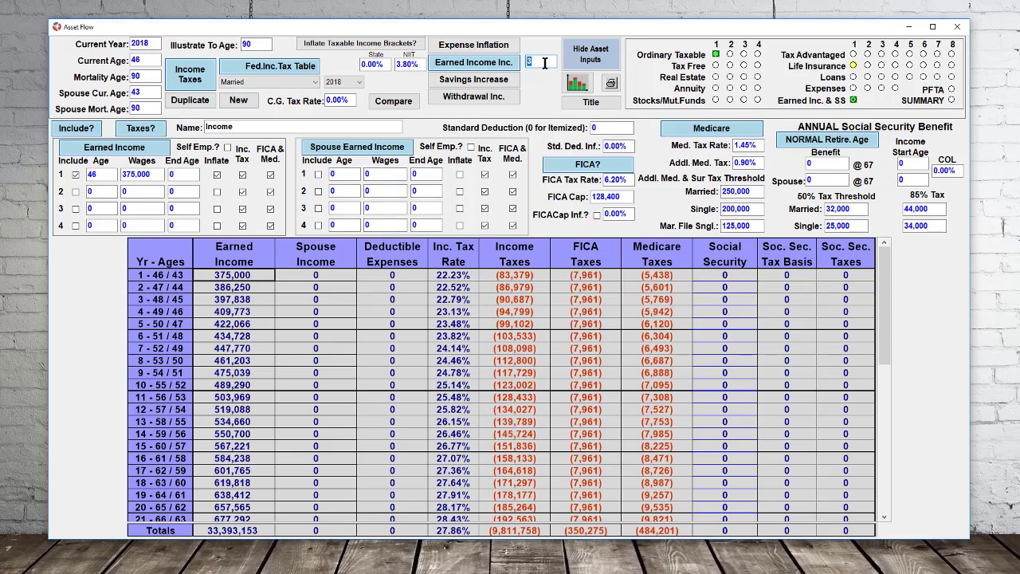
type("2")
left_click_drag(263, 287, 252, 355)
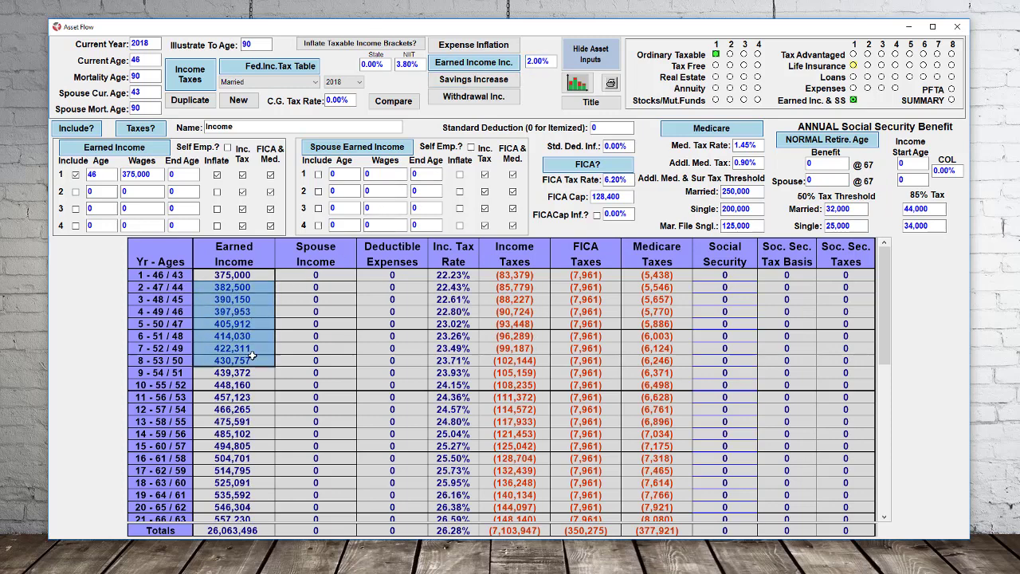
left_click(260, 276)
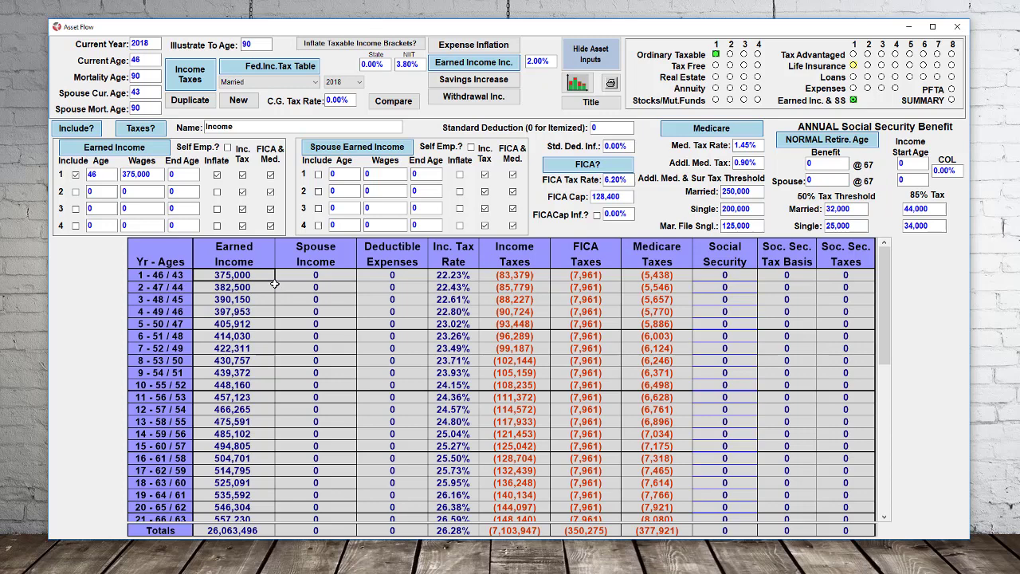
Enter a 26,600 Standard Deduction.
left_click(594, 127)
type("26600")
key("Return")
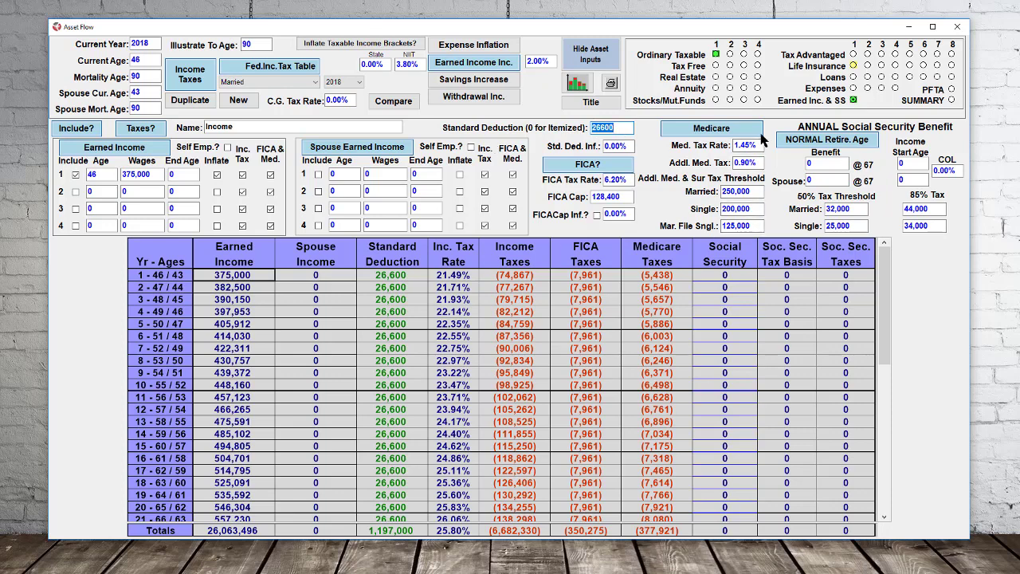
Select Life Insurance1, mark it Include?, and review its Annual Earnings column.
left_click(854, 66)
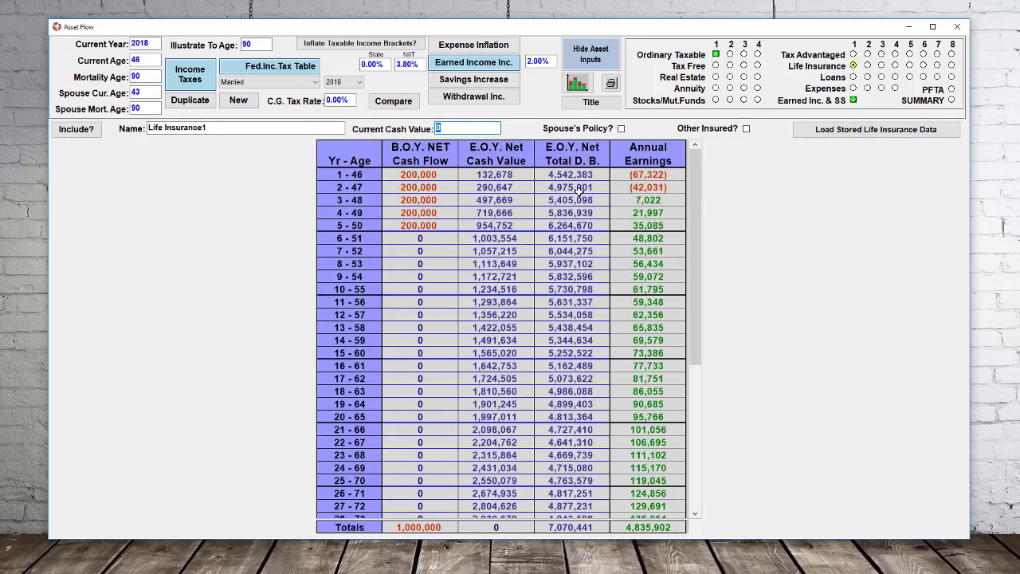
left_click(854, 67)
left_click(853, 65)
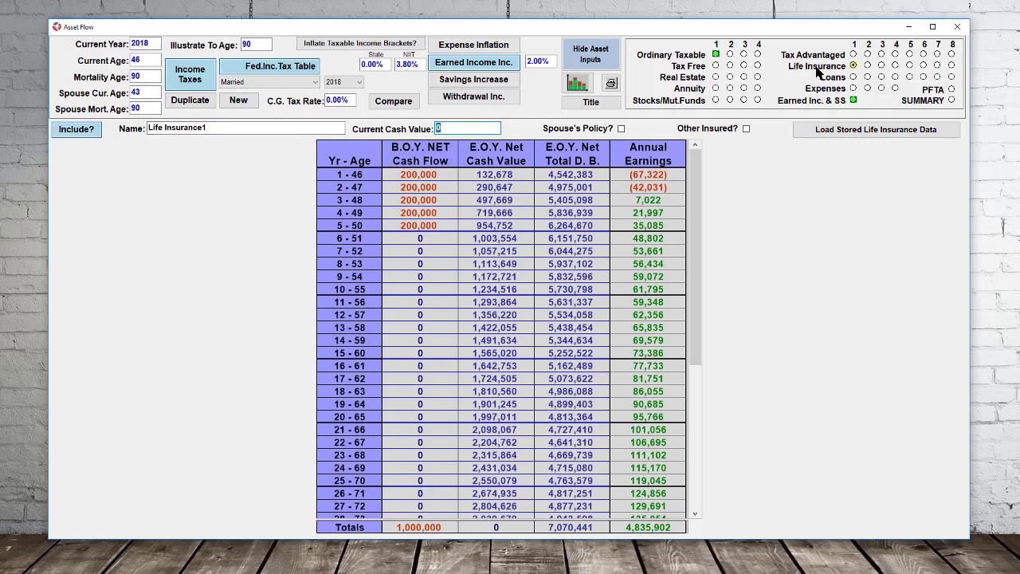
left_click(83, 134)
left_click(83, 134)
left_click_drag(652, 174, 648, 289)
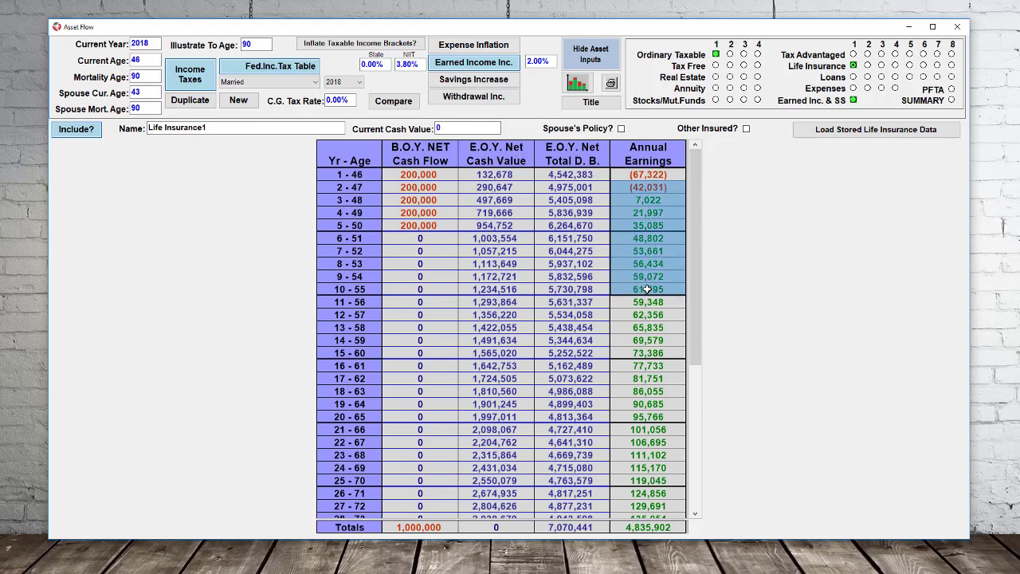
left_click(606, 227)
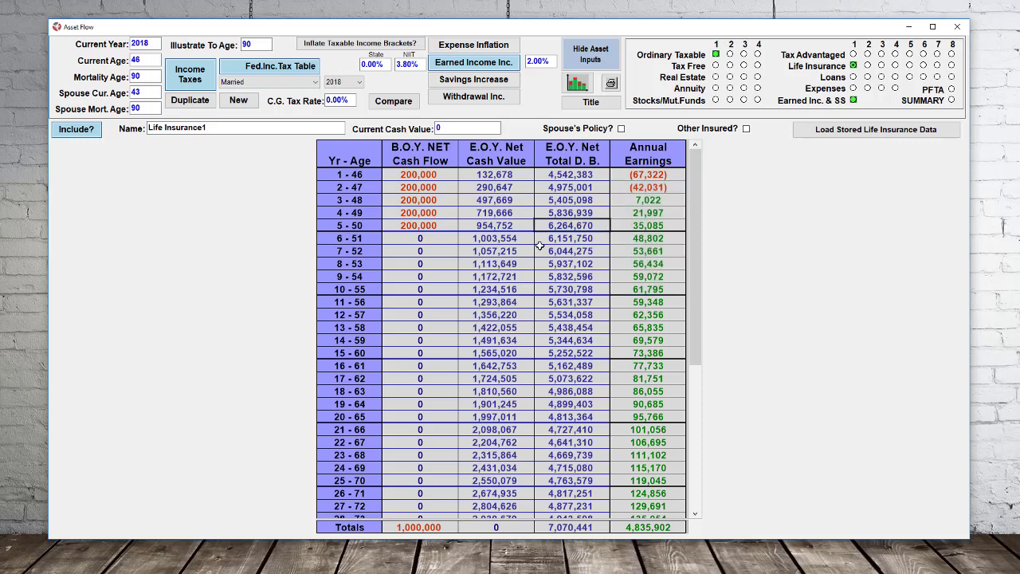
left_click(952, 100)
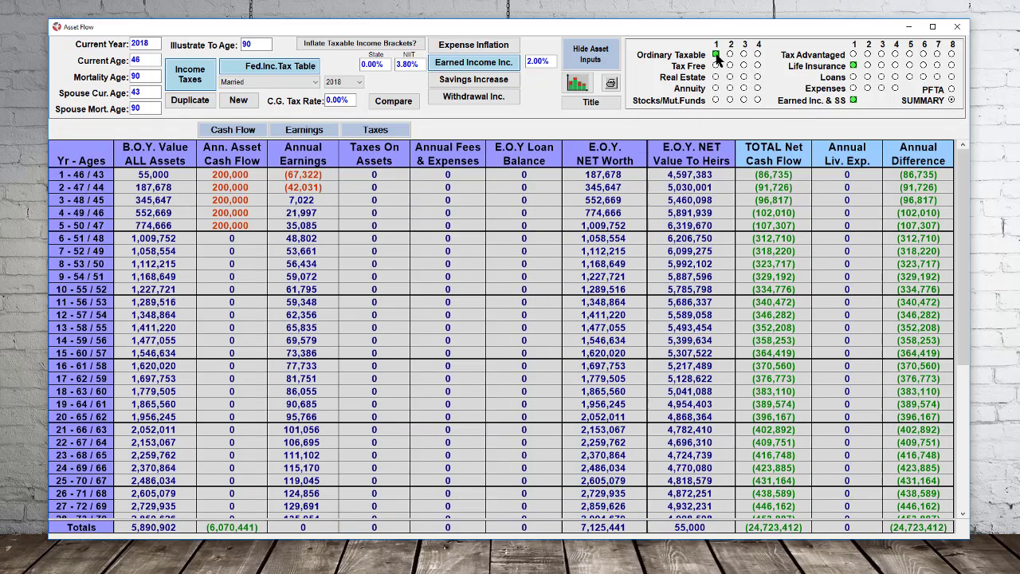
left_click(716, 54)
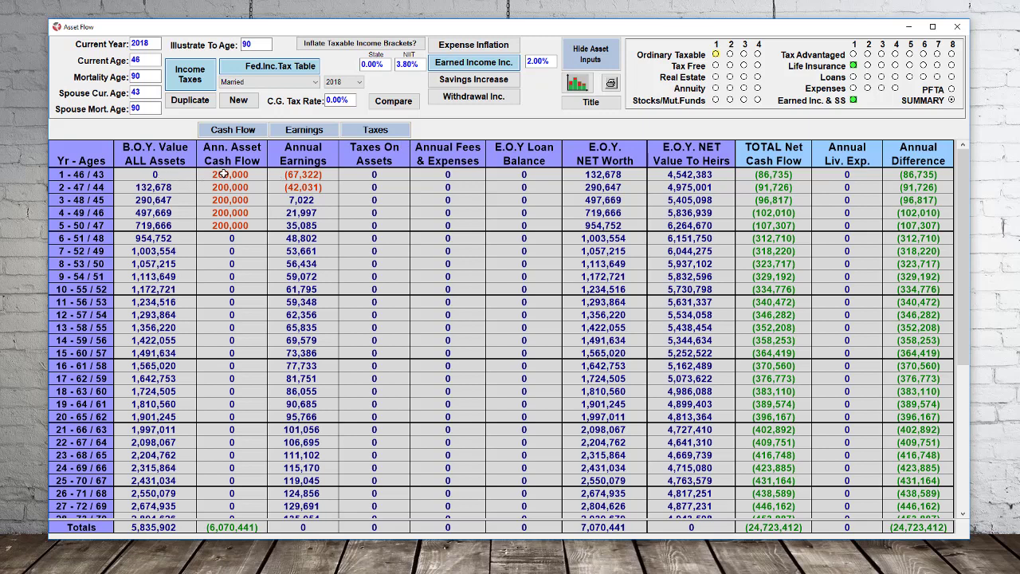
left_click_drag(229, 173, 227, 225)
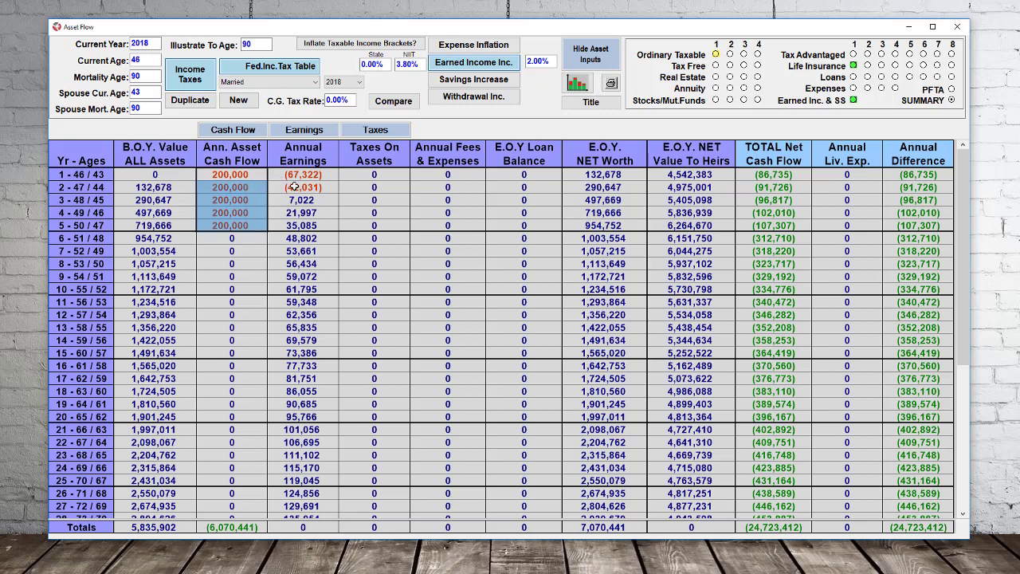
left_click_drag(310, 173, 315, 224)
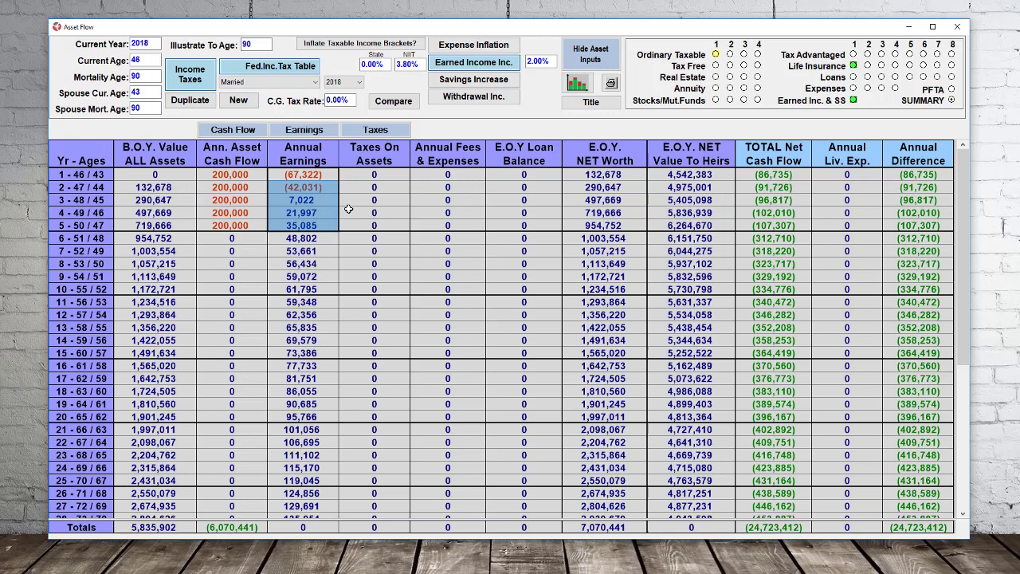
left_click(598, 176)
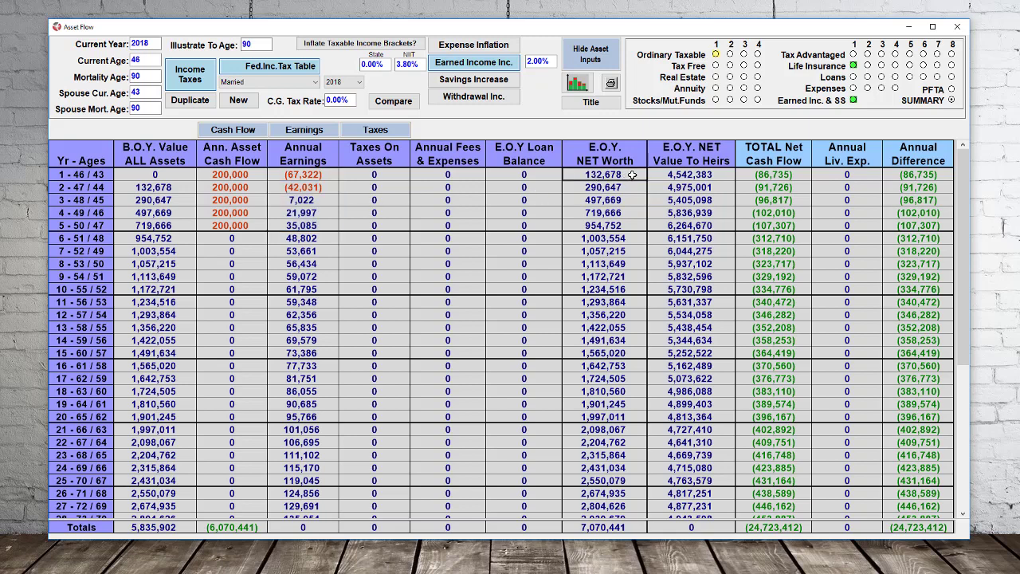
left_click_drag(630, 173, 632, 225)
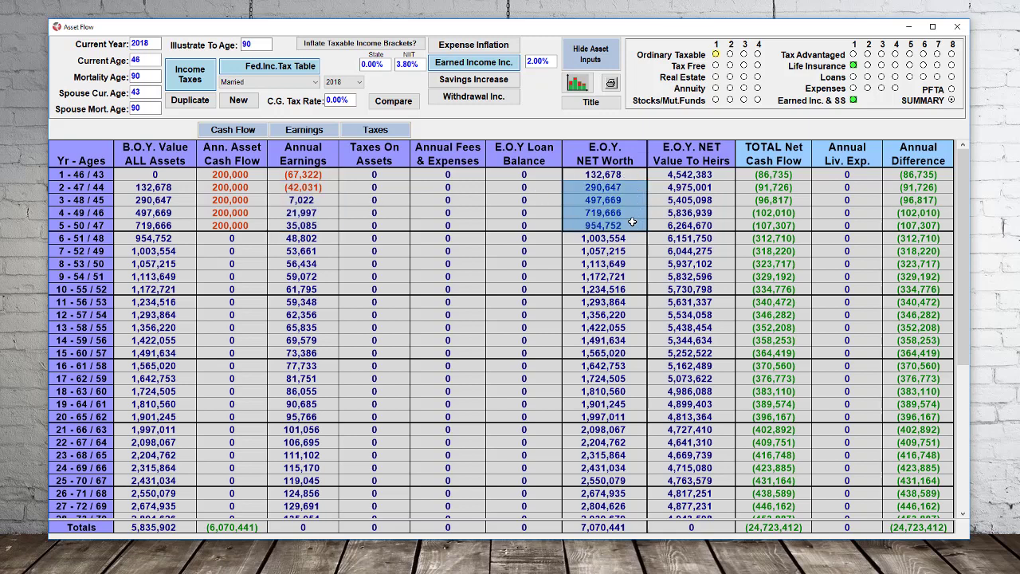
left_click_drag(672, 173, 670, 226)
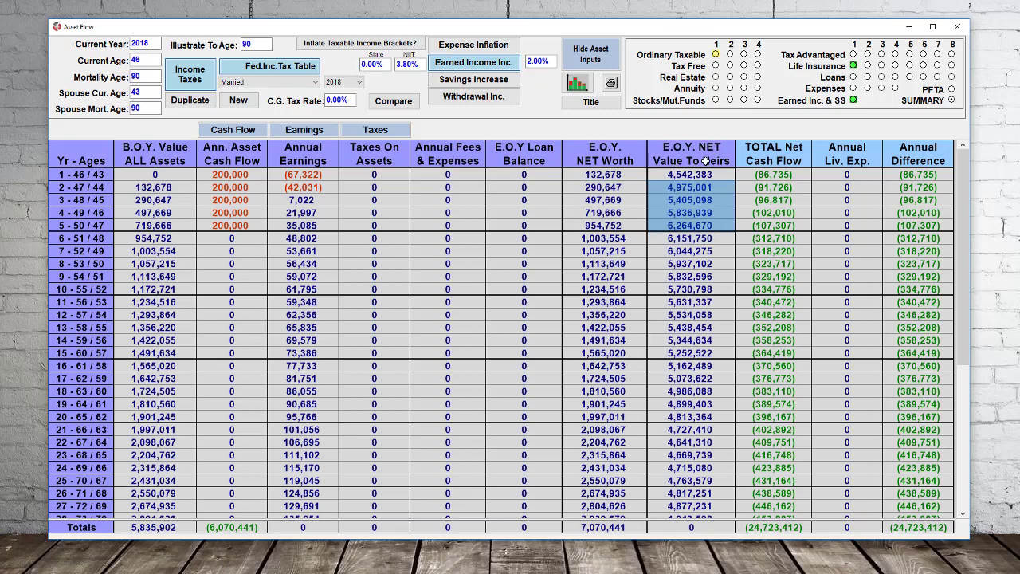
left_click(678, 176)
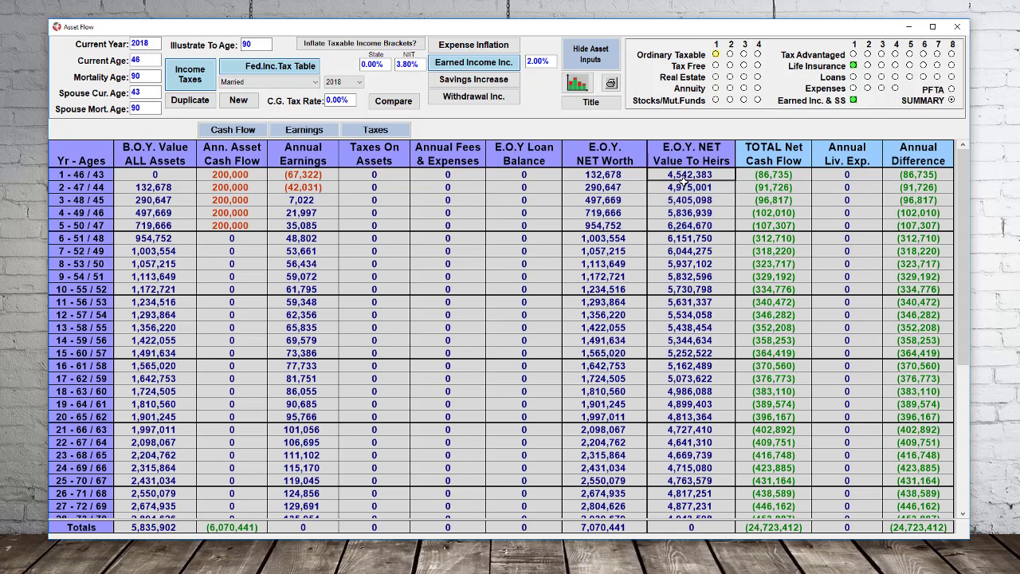
left_click(683, 183)
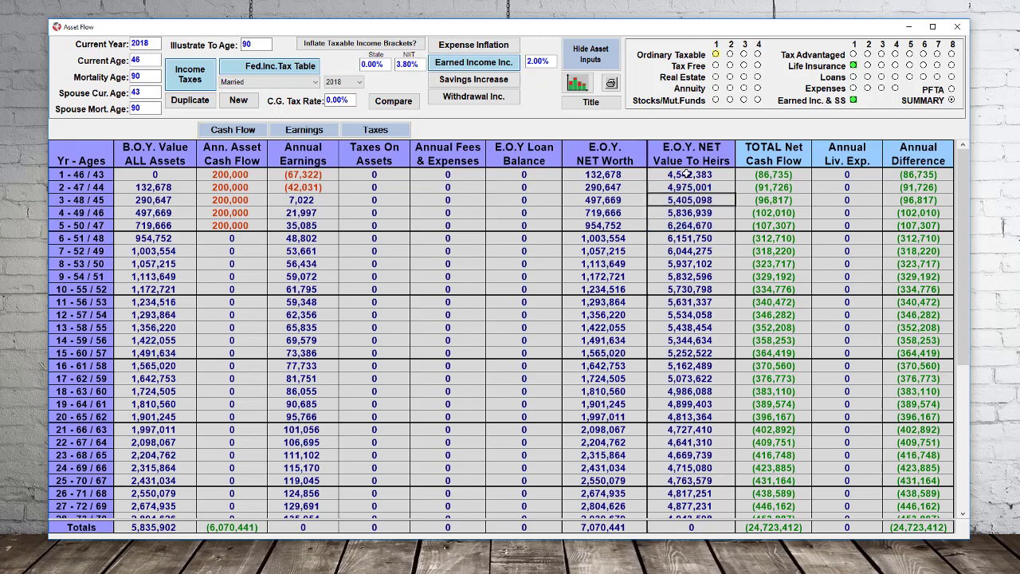
left_click(712, 176)
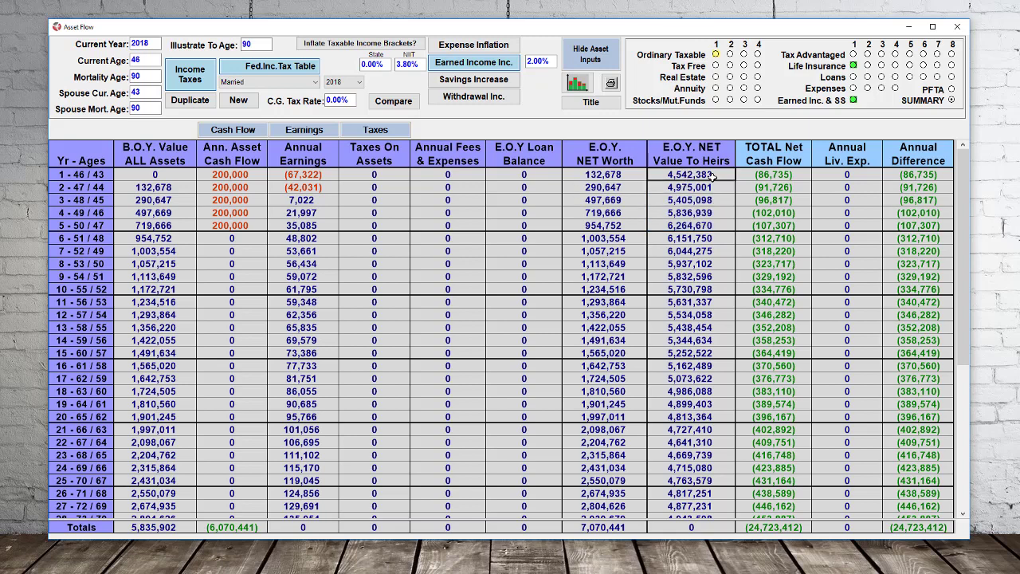
left_click(782, 177)
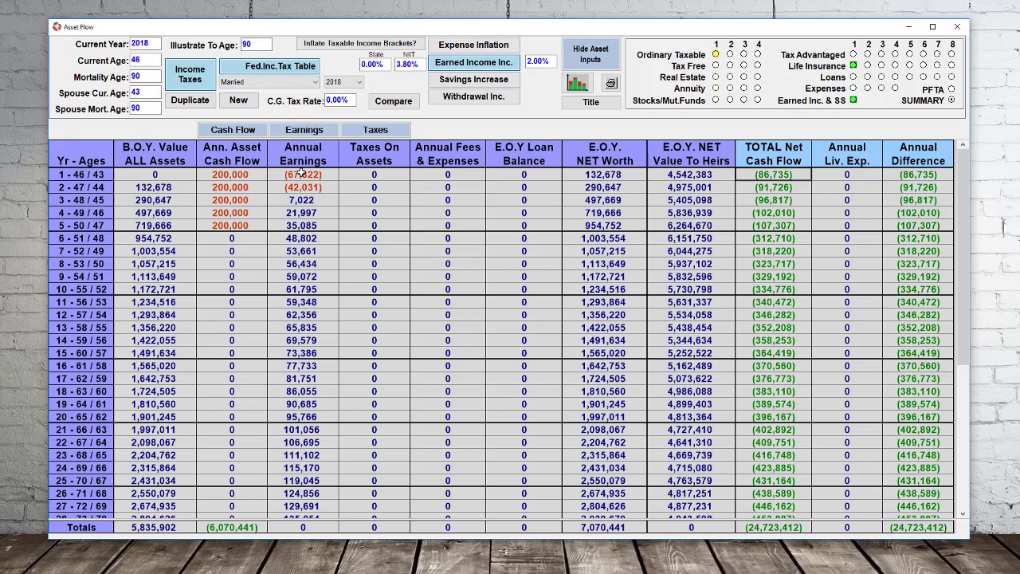
left_click(251, 173)
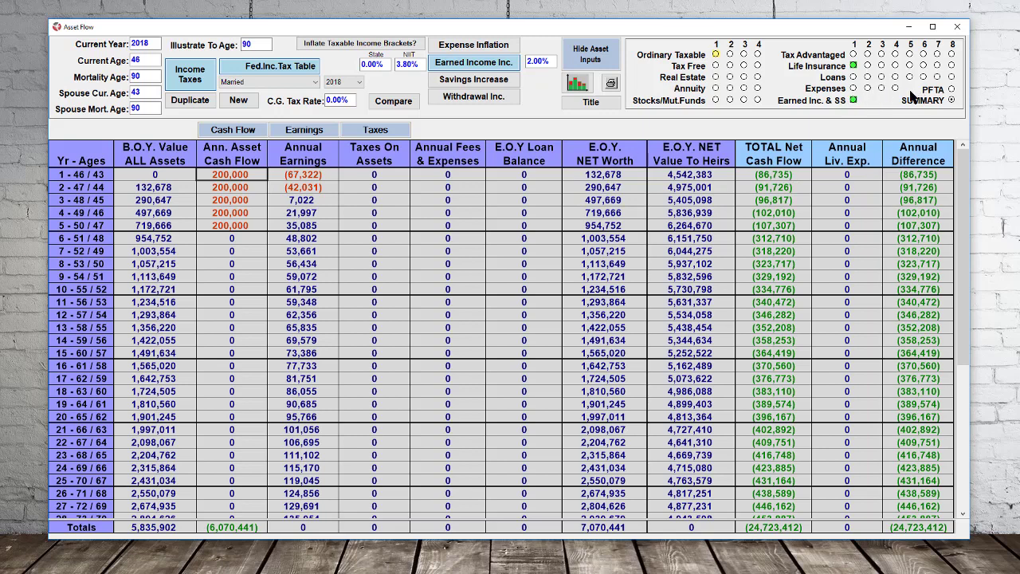
Include Taxable Asset1 worth 55,000, then compare SUMMARY totals with it off and on.
left_click(716, 55)
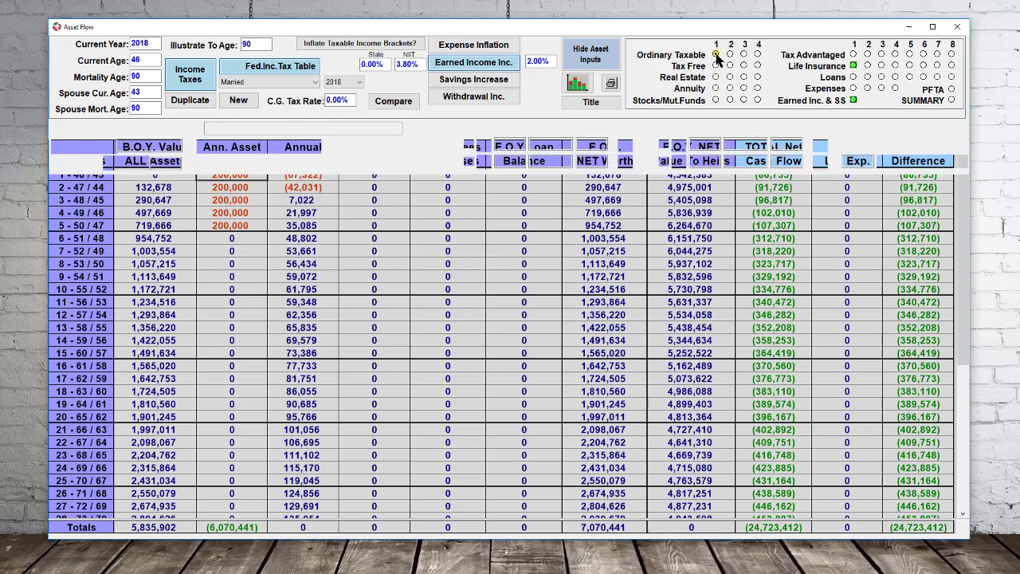
left_click(283, 210)
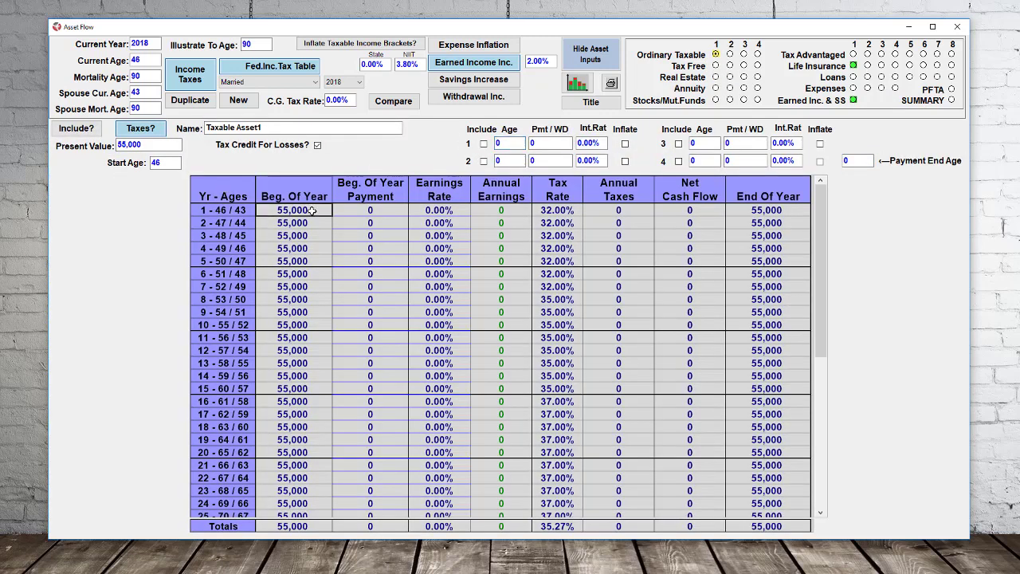
left_click(716, 55)
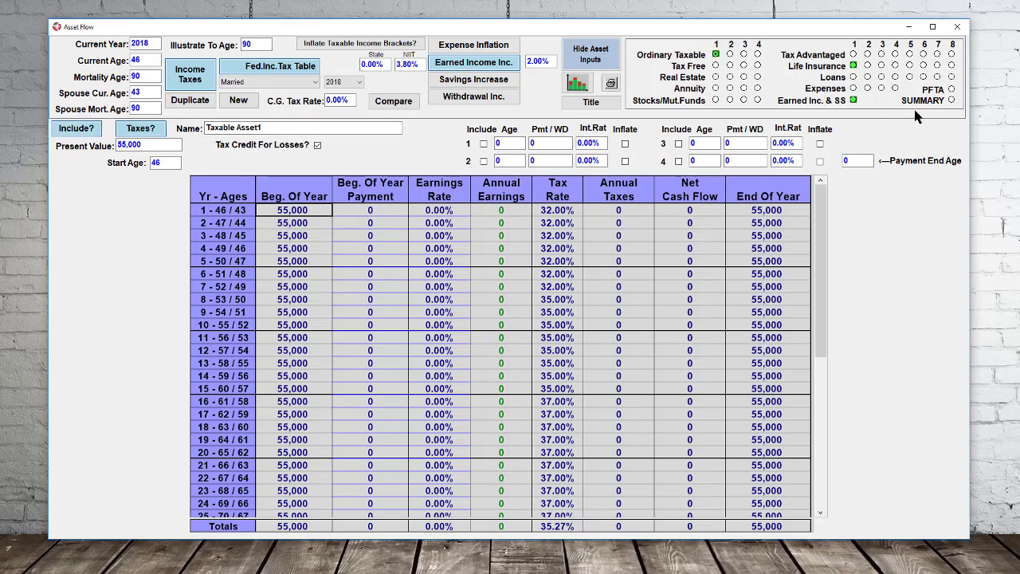
left_click(951, 100)
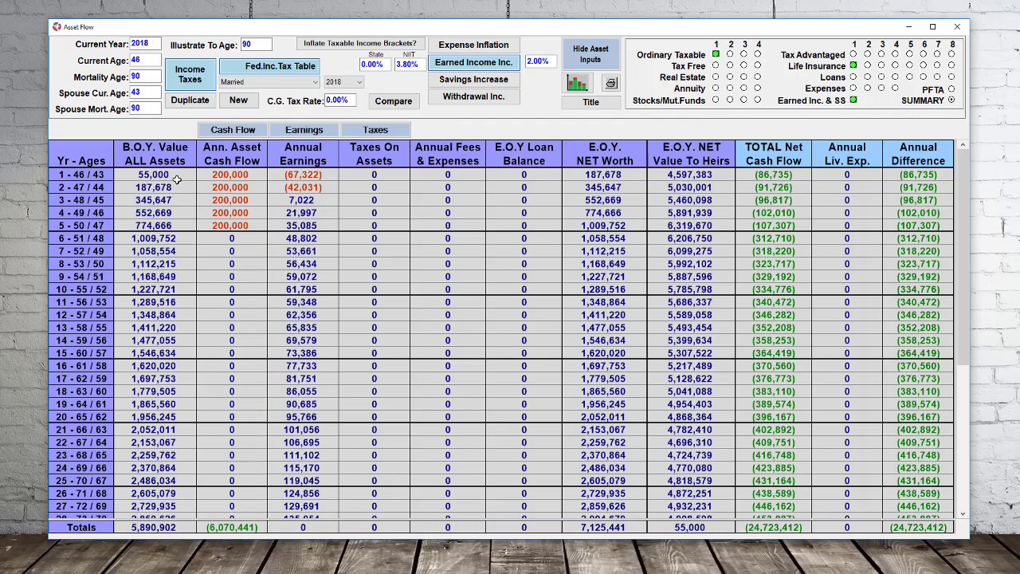
left_click(716, 55)
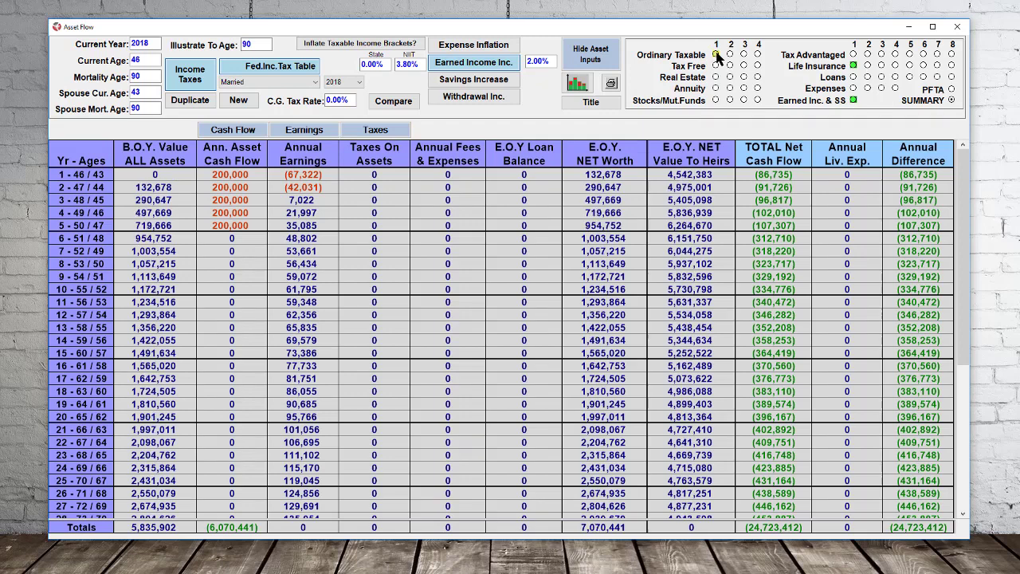
left_click(716, 55)
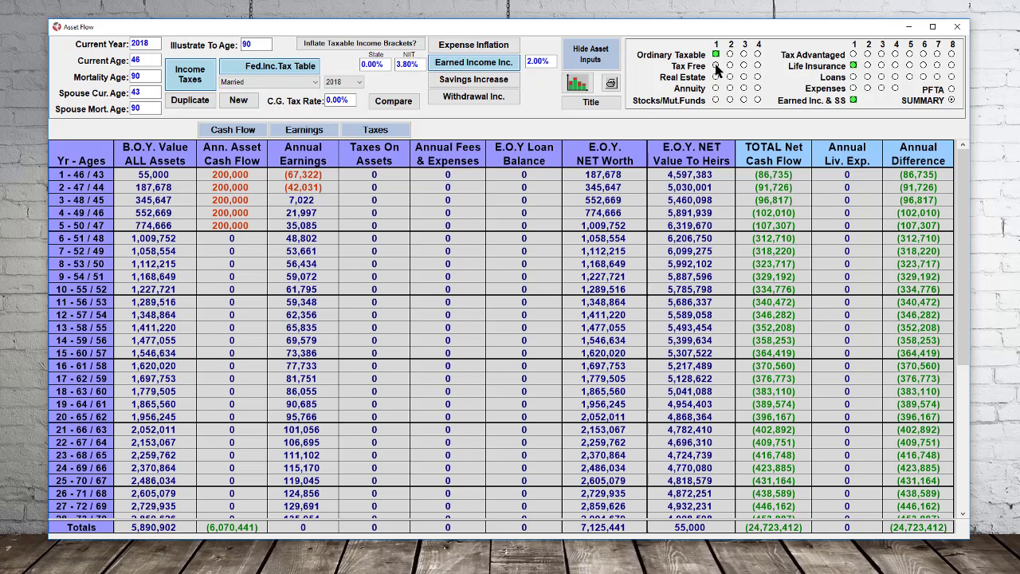
View the Tax Free1 panel, then switch to the Real Estate1 asset page.
left_click(716, 66)
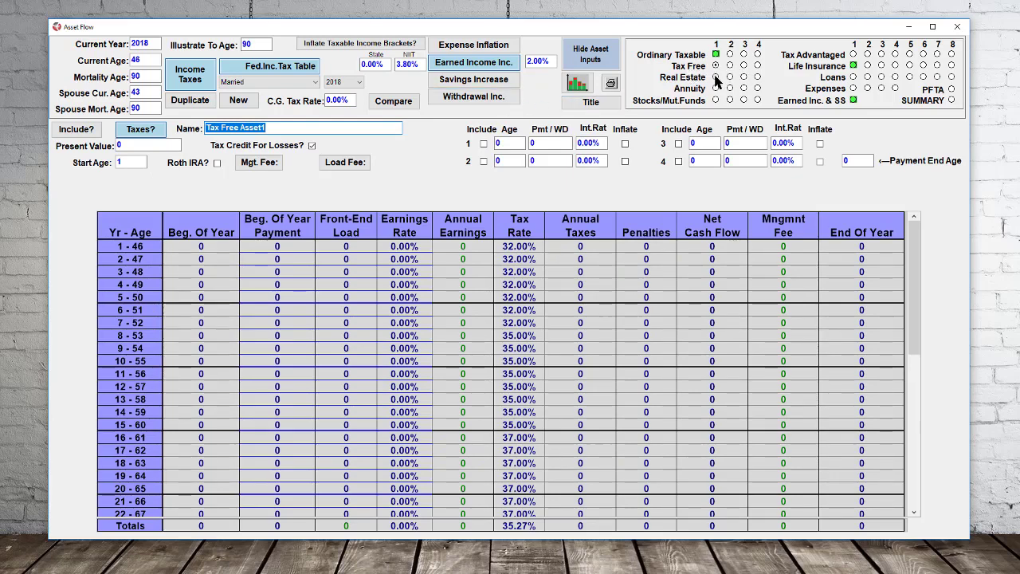
left_click(716, 78)
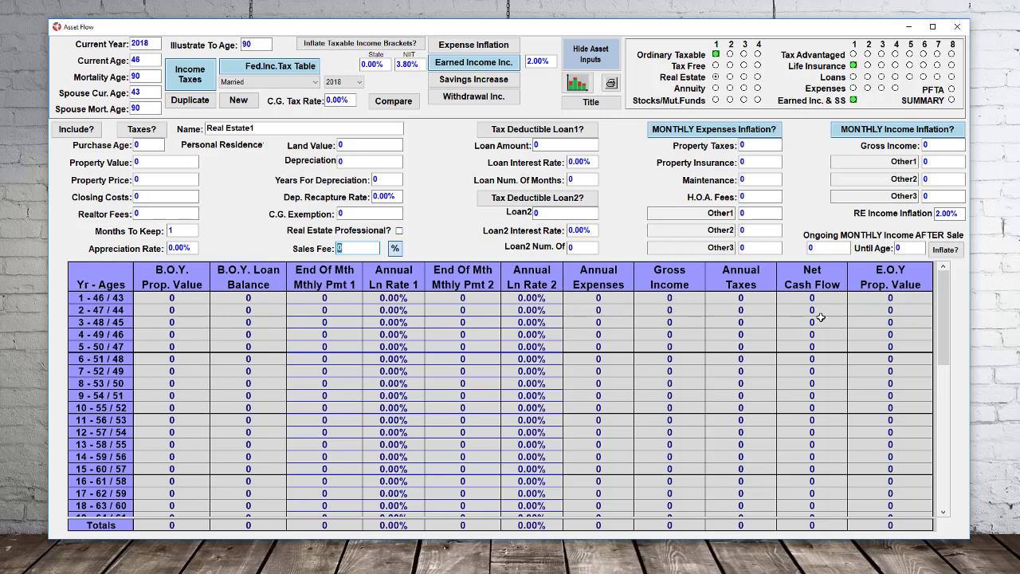
View the Annuity1 and Stocks/Mut.Funds1 pages, then switch to Tax Advantaged Asset1.
left_click(716, 88)
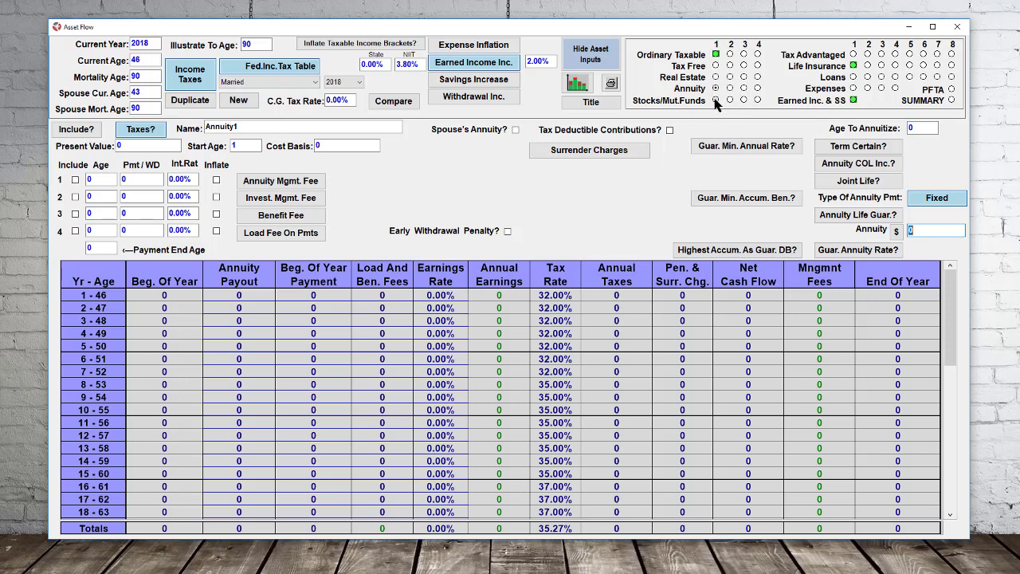
left_click(716, 100)
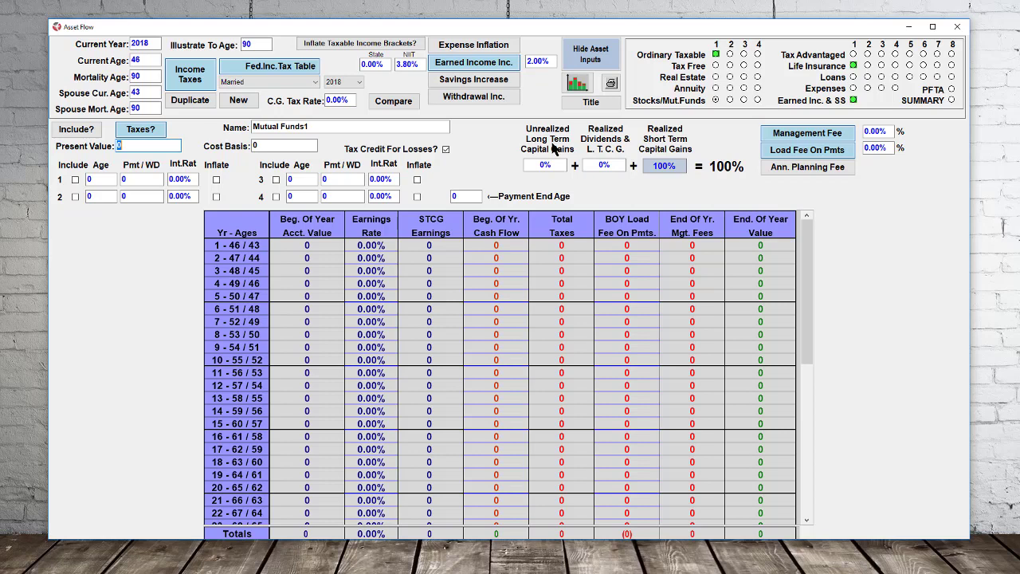
left_click(854, 54)
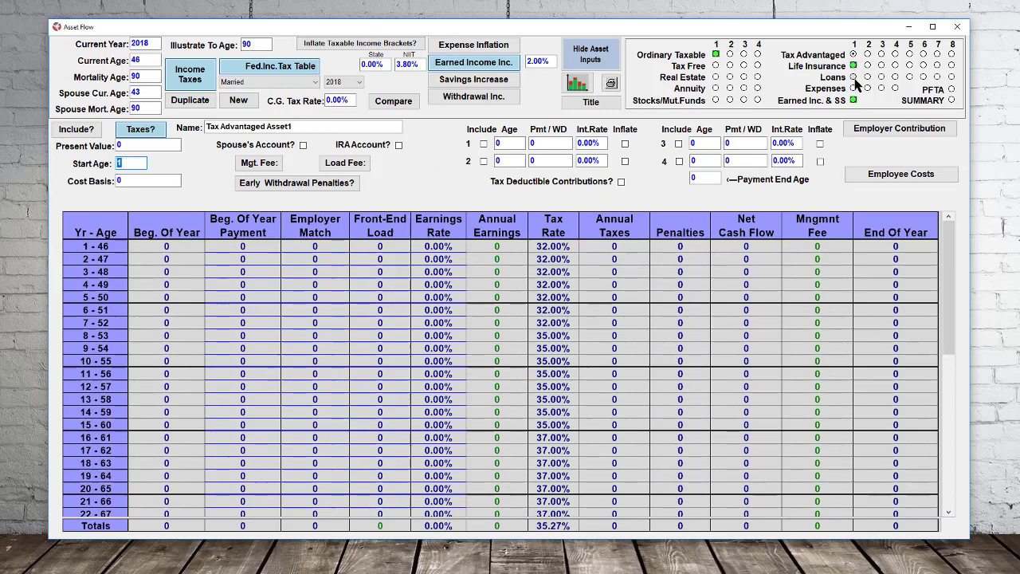
View the Loans1 page, then switch to the Annual Expenses1 budget page.
left_click(854, 77)
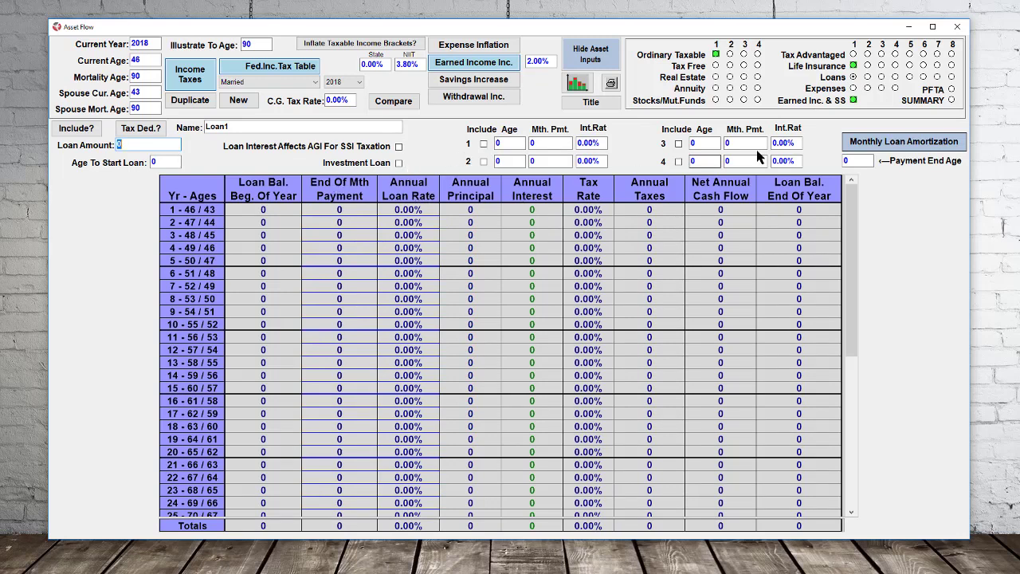
left_click(854, 88)
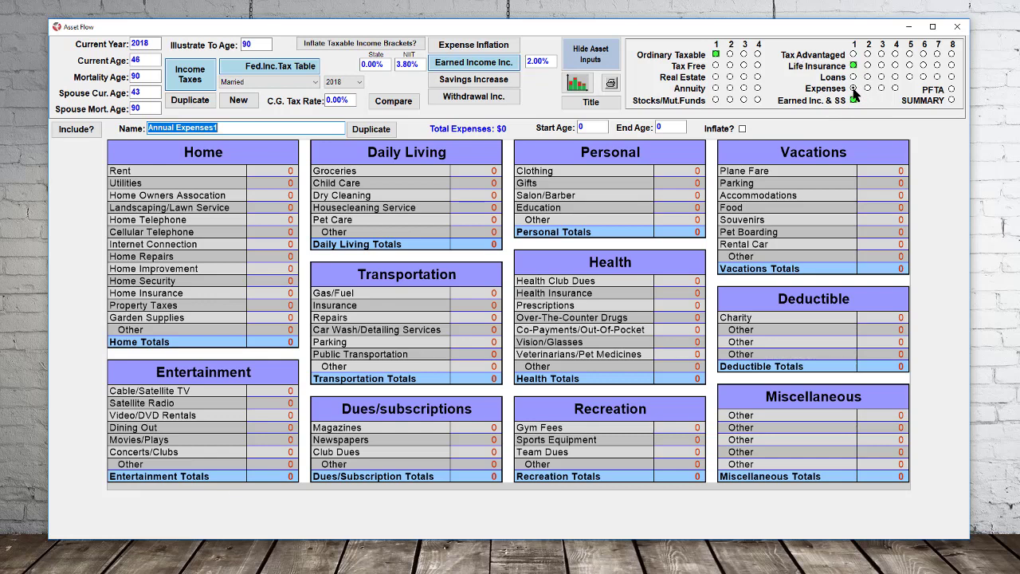
View the PFTA page, then go back to the SUMMARY projection.
left_click(952, 90)
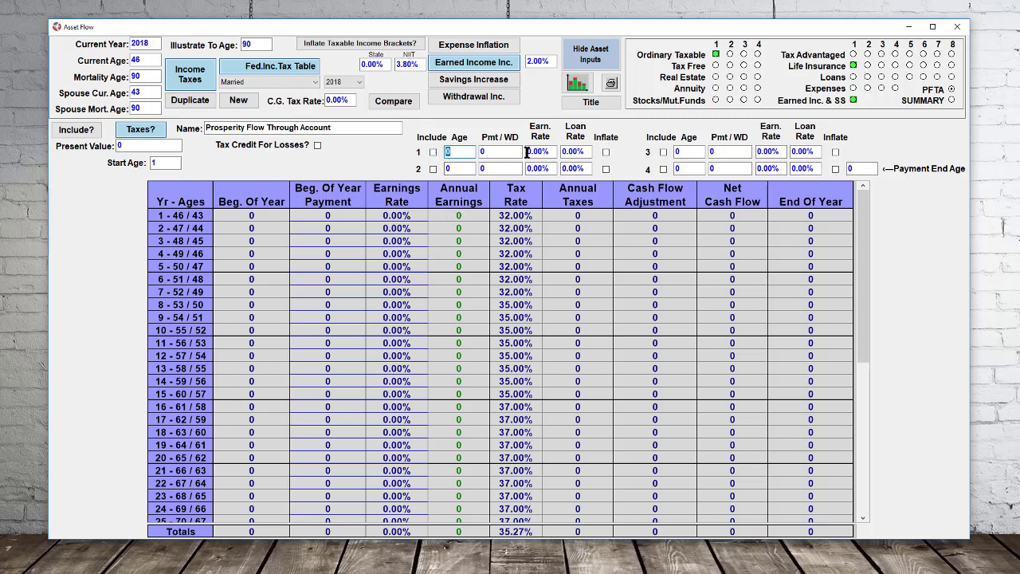
left_click(951, 100)
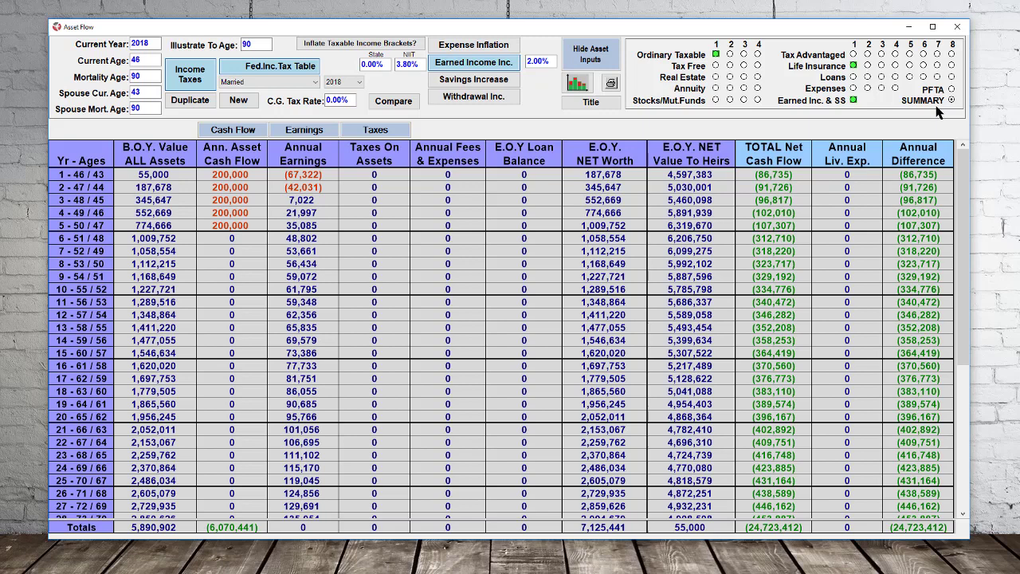